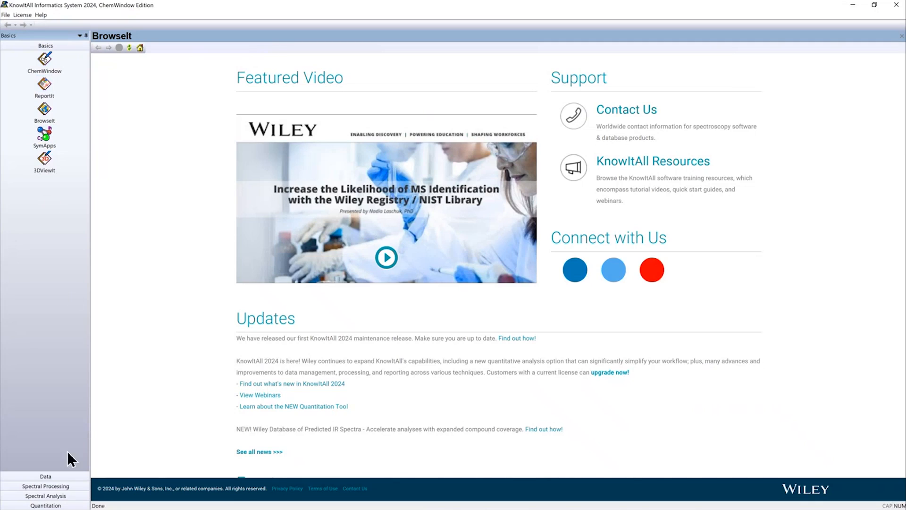
Step: Open the Centroid Orbitrap HiRez .cdf data file in MS Expert
left_click(63, 477)
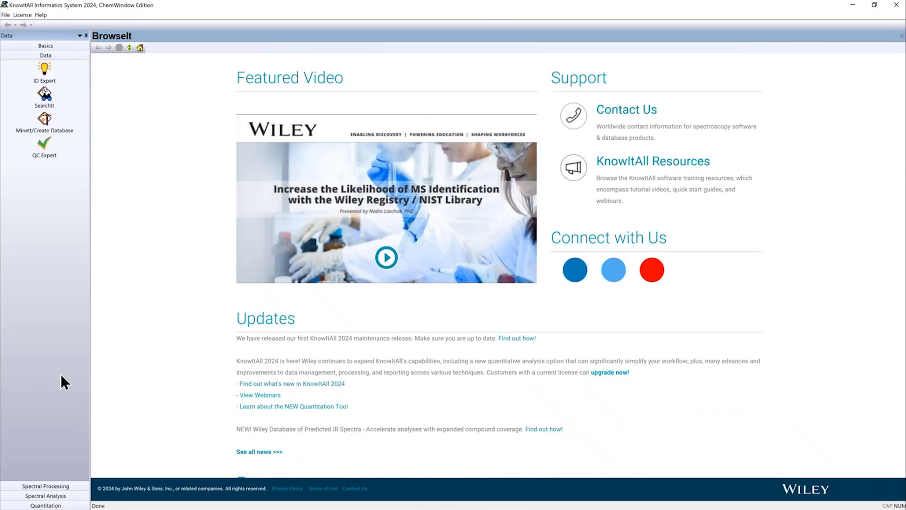
left_click(62, 488)
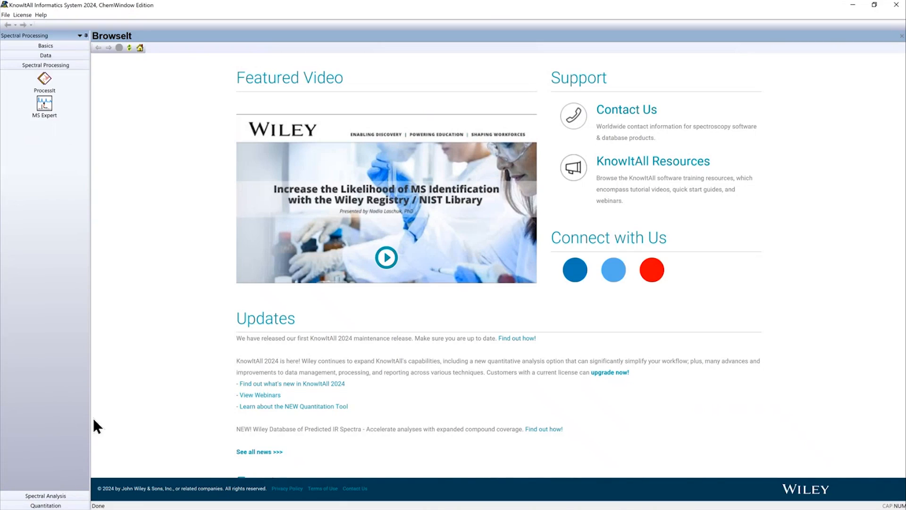
left_click(44, 107)
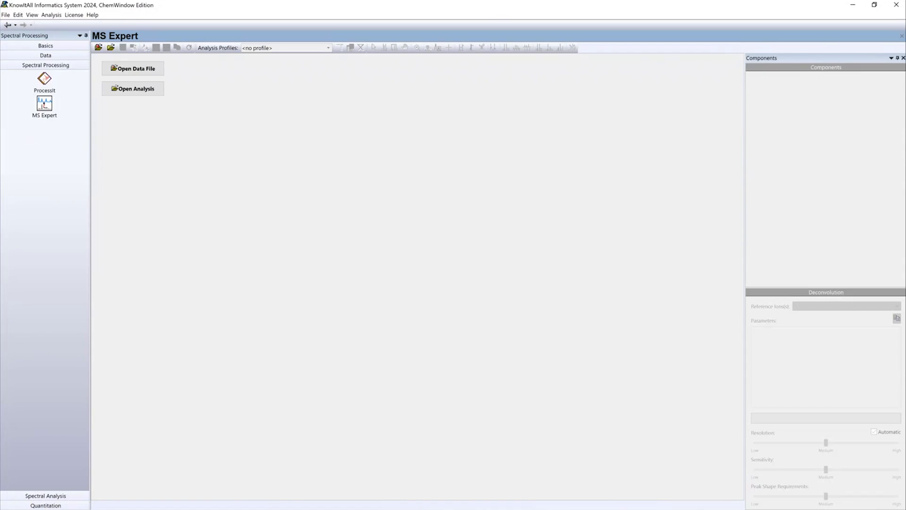
left_click(138, 70)
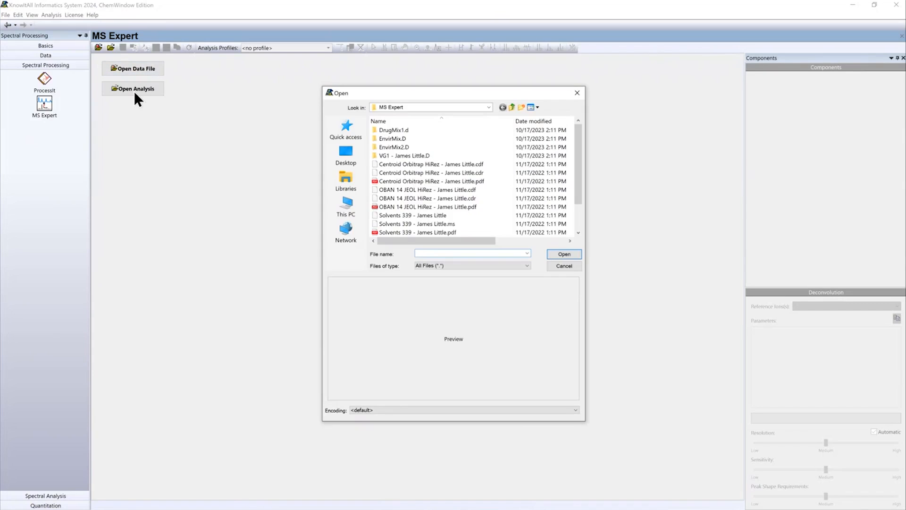
left_click(447, 163)
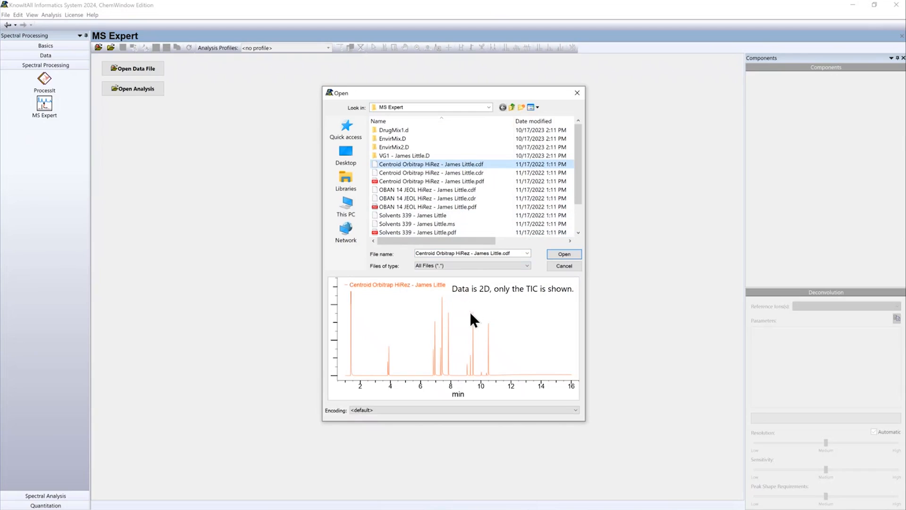
left_click(557, 255)
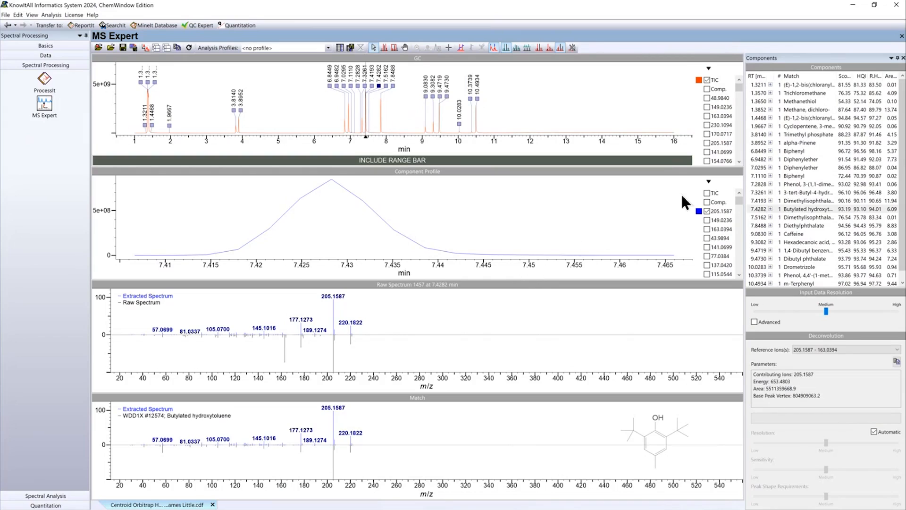
Step: View the Diphenylether component at 6.9482 min and set the advanced instrument resolution to 3 ppm
left_click(790, 160)
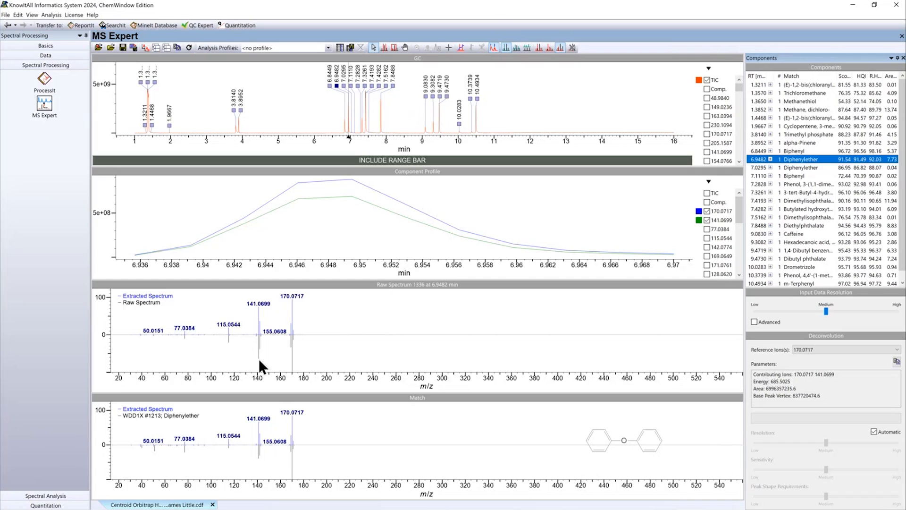
left_click(755, 322)
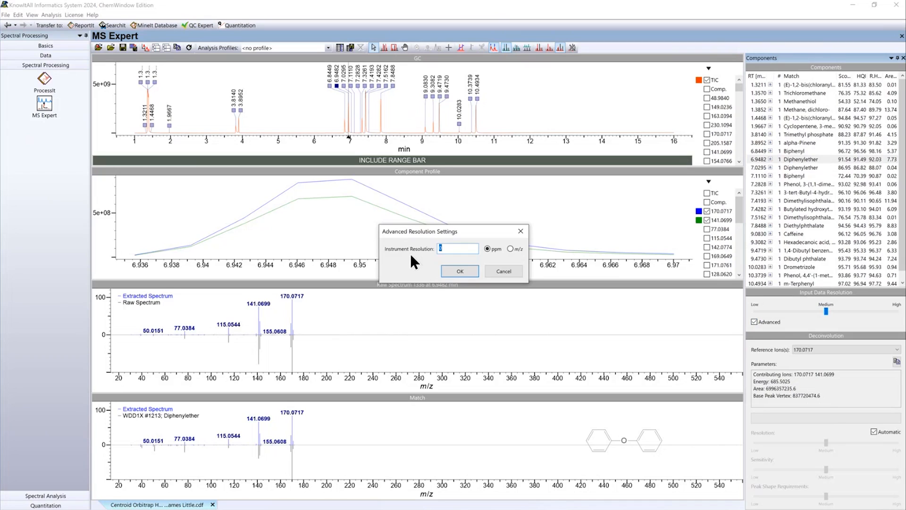
type("3")
left_click(454, 271)
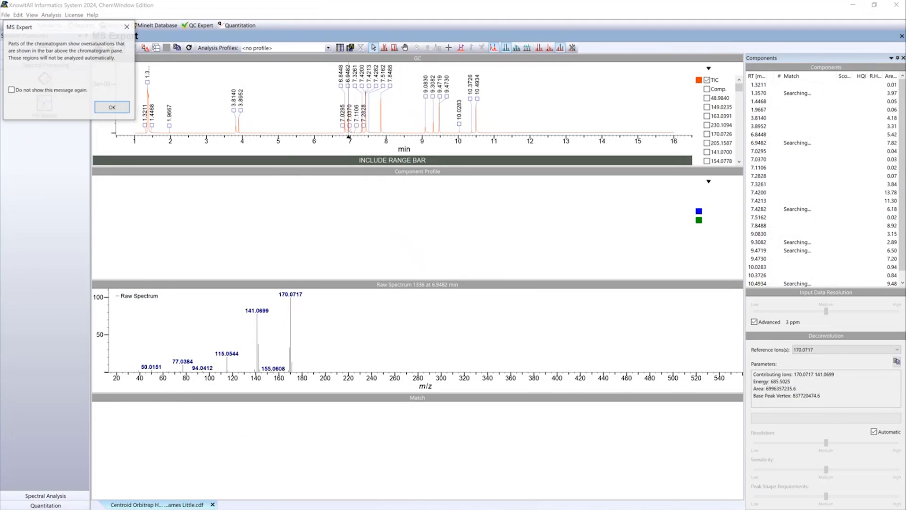
left_click(113, 108)
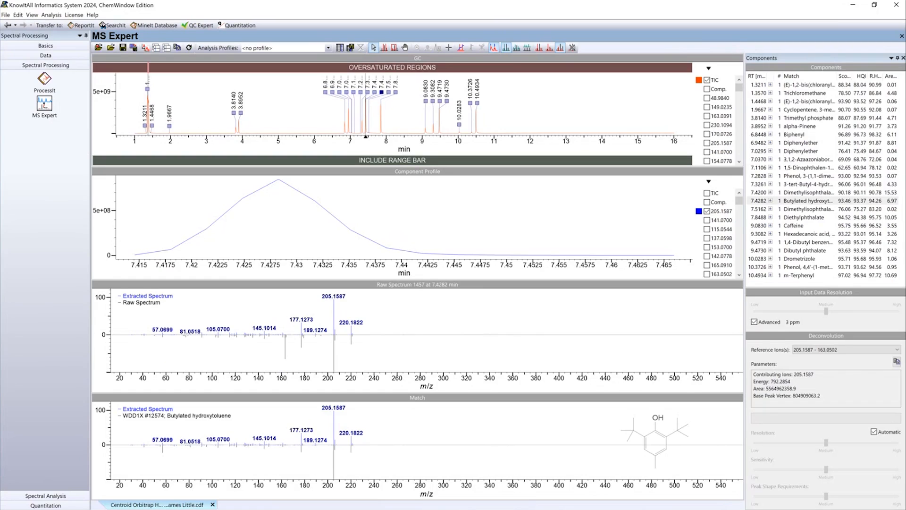
Step: Enlarge the chromatogram pane and expand the list of library matches for the 7.4282 min component
left_click(786, 143)
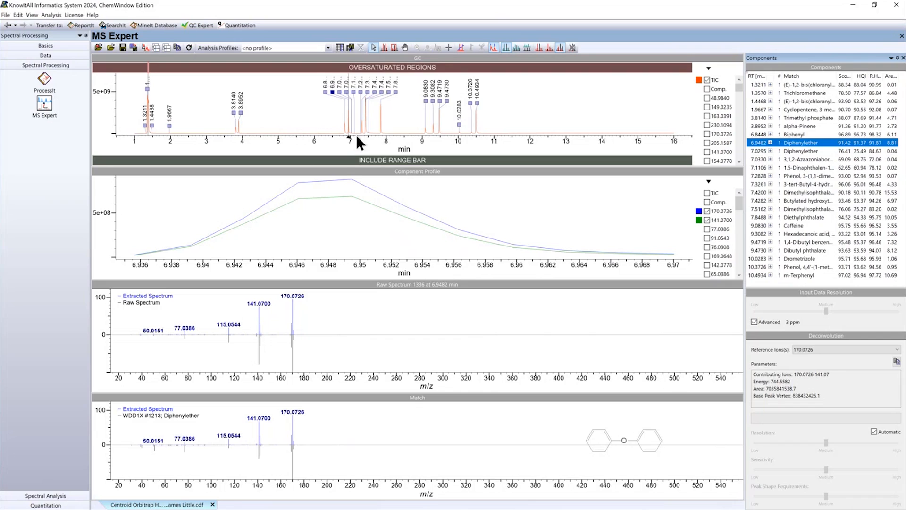
left_click_drag(374, 168, 374, 195)
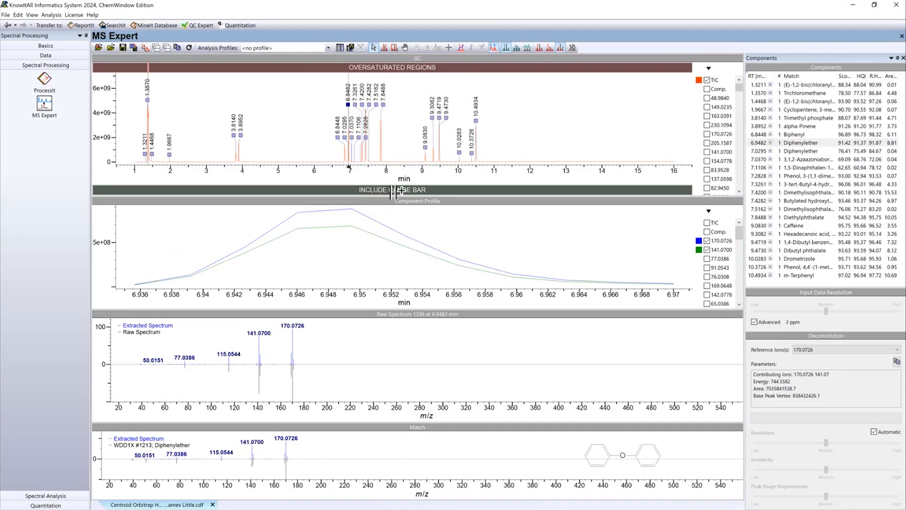
left_click(369, 106)
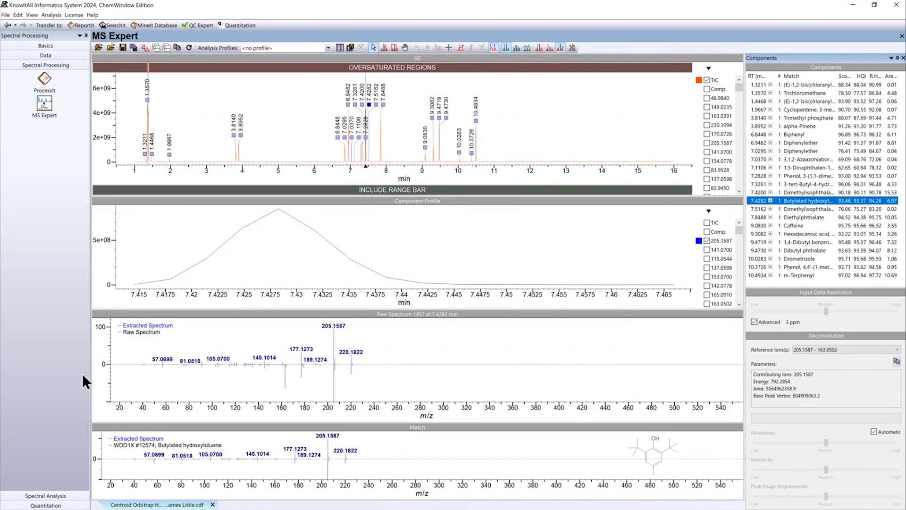
left_click(770, 200)
scroll(767, 206, "down", 2)
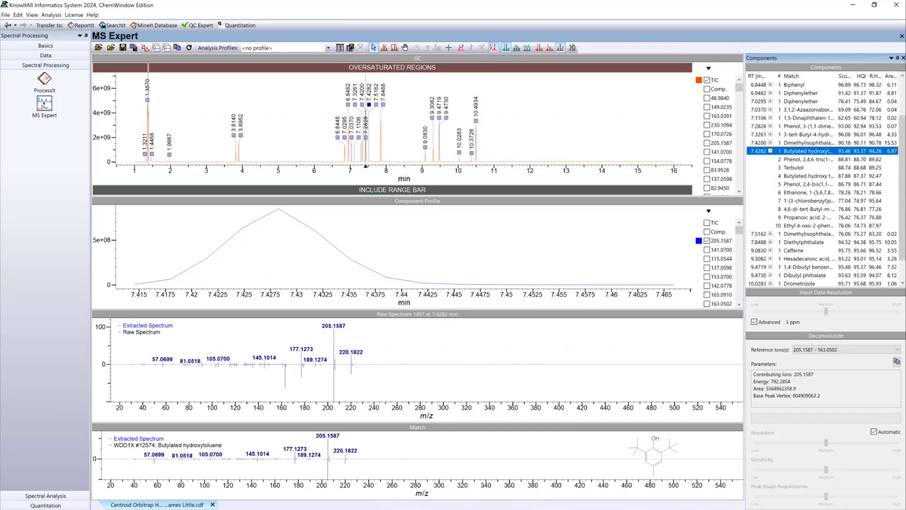
Step: Integrate the chromatogram automatically with Tangential Skim, a 5% noise threshold, 0.5 min minimum peak distance and baseline correction
left_click(50, 15)
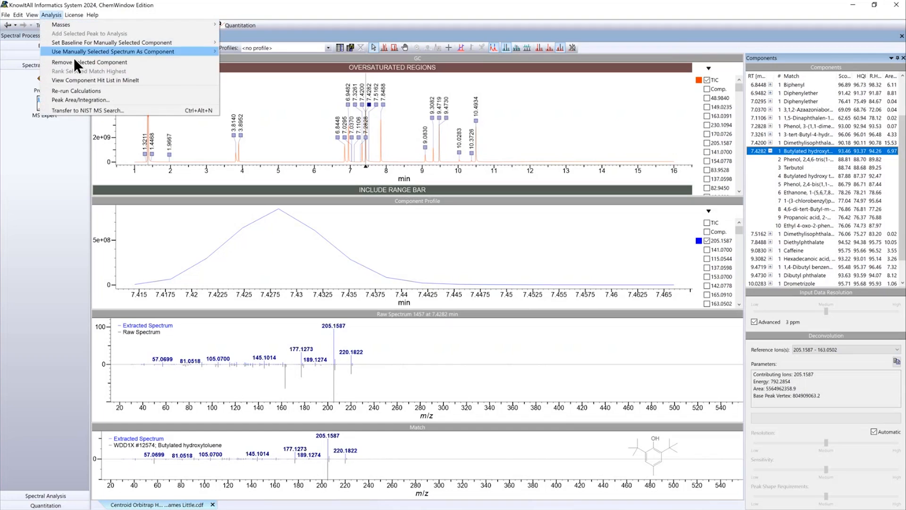
left_click(83, 100)
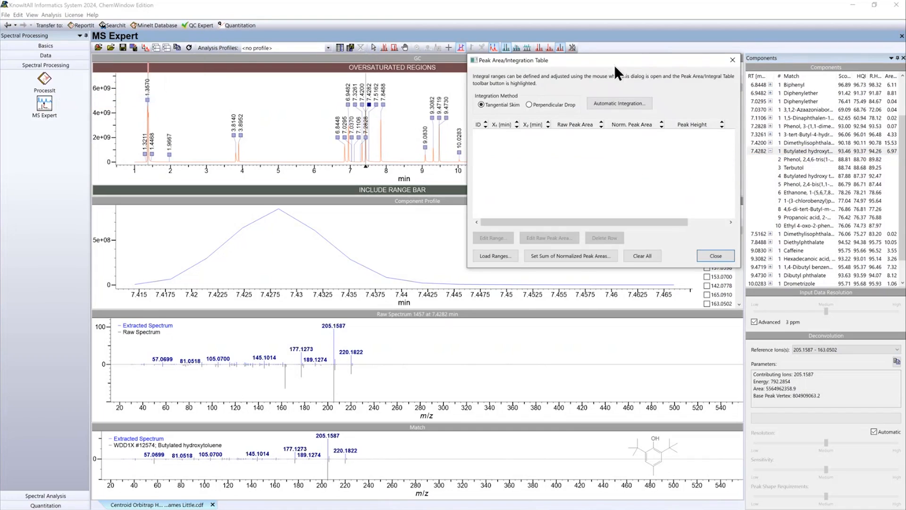
left_click(626, 106)
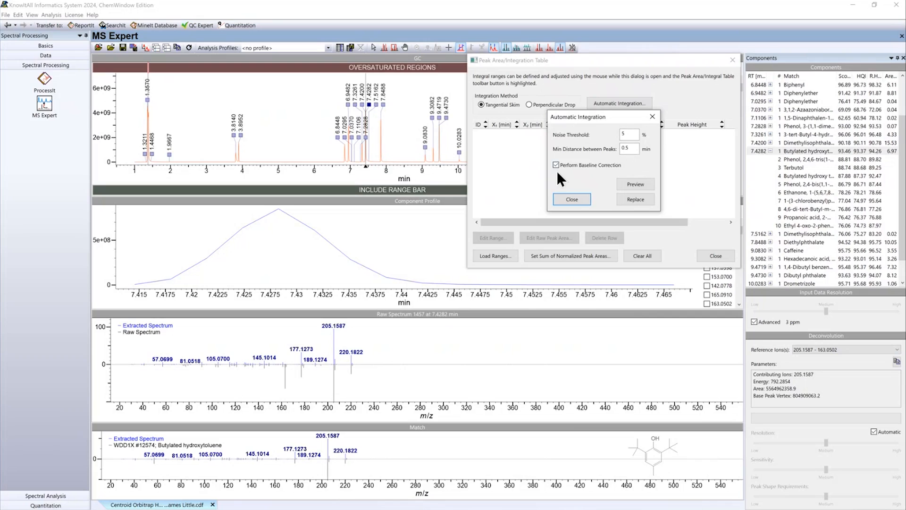
left_click(635, 199)
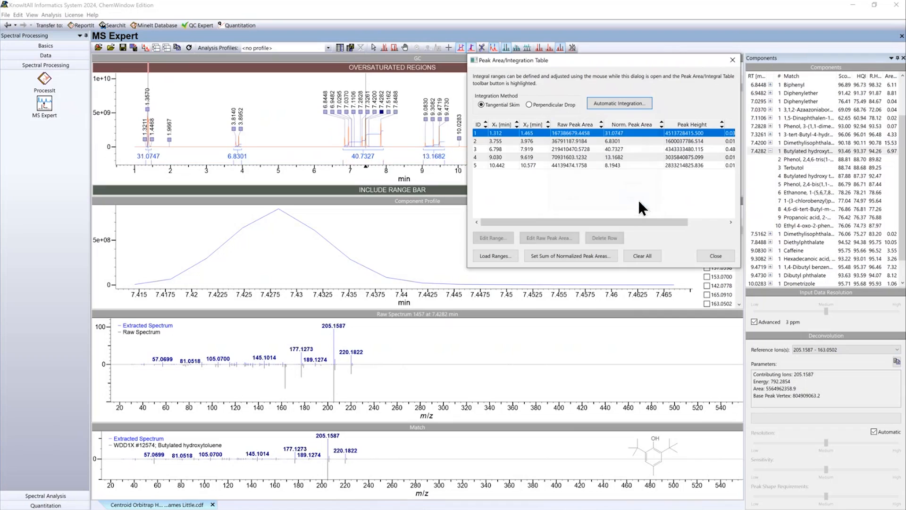
left_click(710, 256)
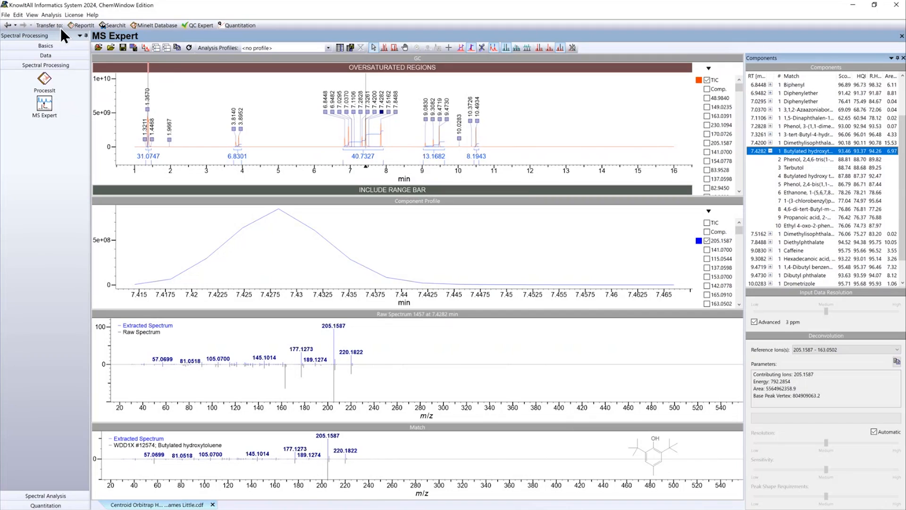
Step: Transfer the analysis to a ReportIt report based on the MS_Expert_Landscape template
left_click(84, 26)
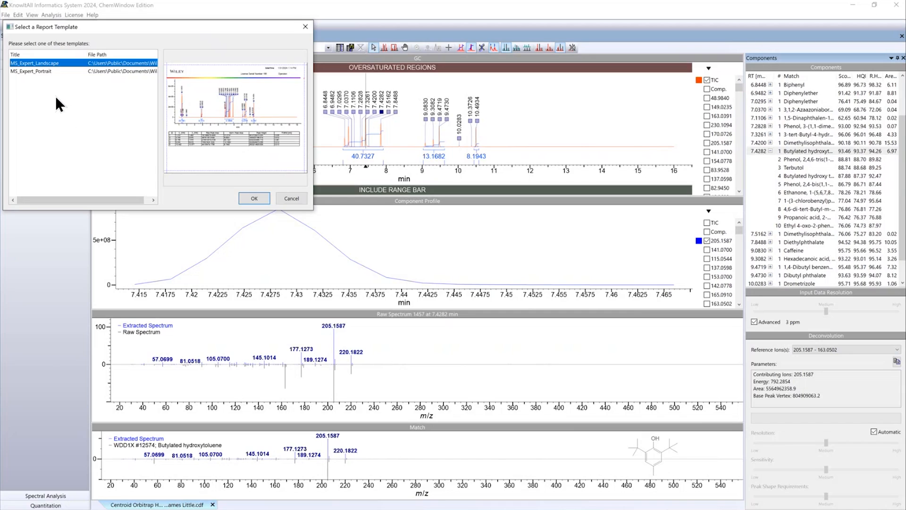
left_click(67, 71)
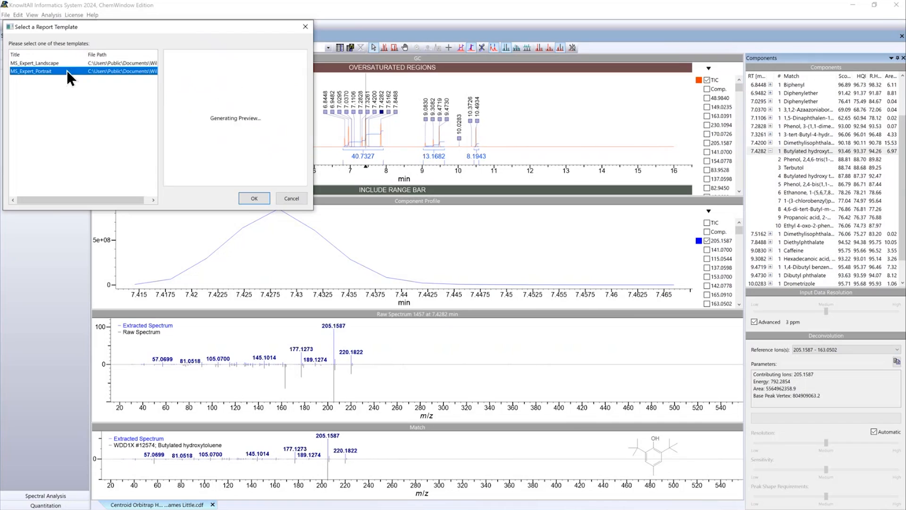
left_click(64, 63)
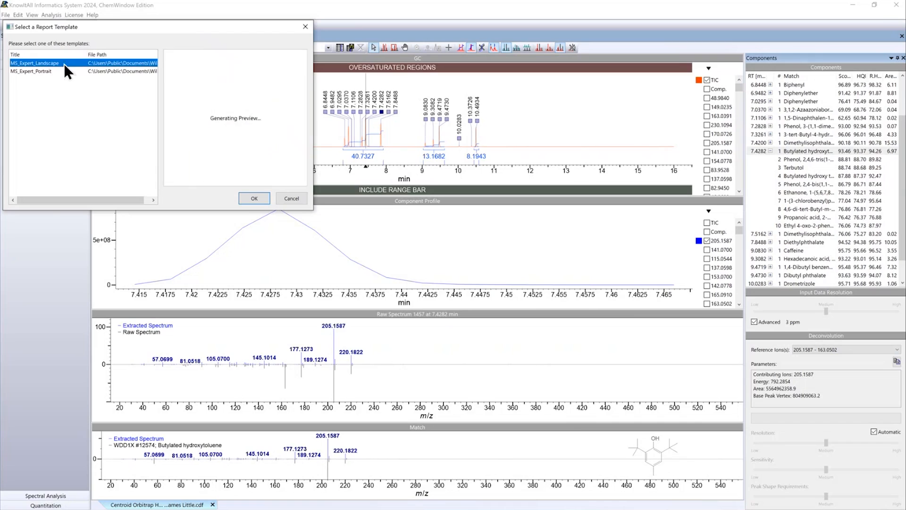
left_click(248, 198)
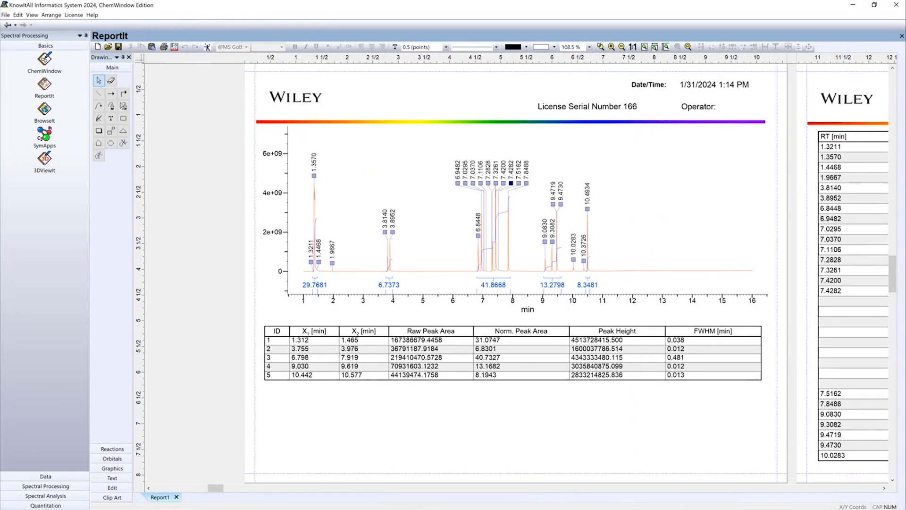
Step: Return to MS Expert and copy the component information of the alpha-Pinene component at 3.8952 min
left_click(48, 486)
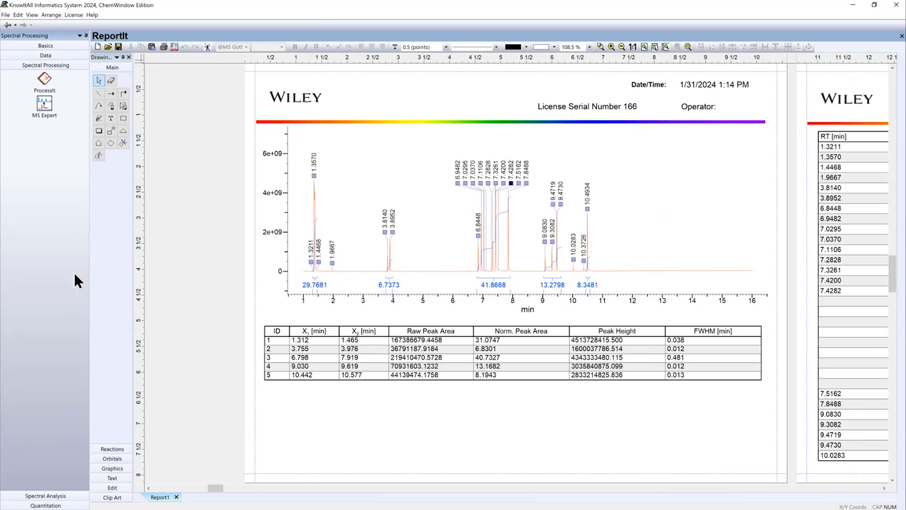
left_click(45, 103)
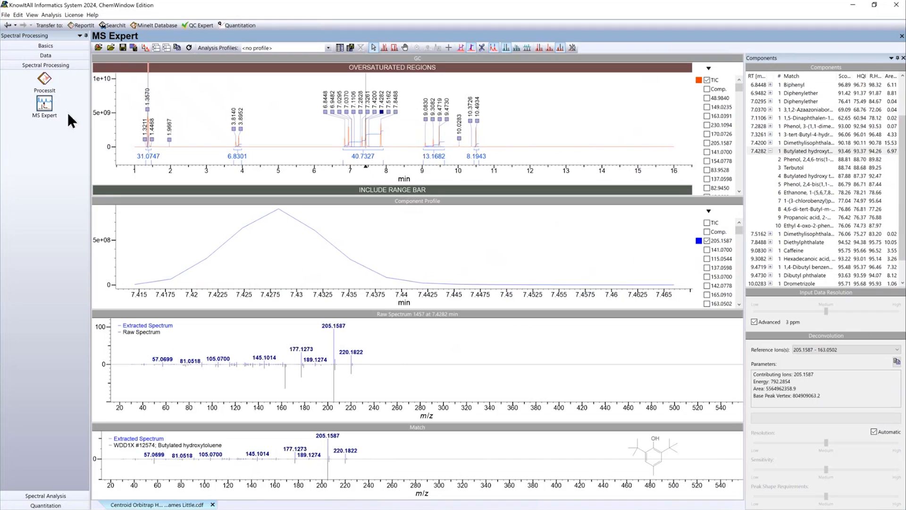
right_click(760, 75)
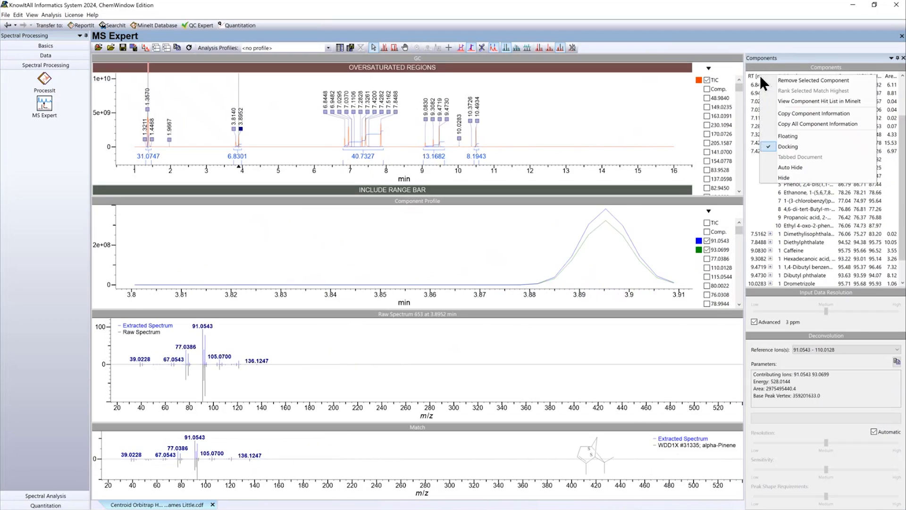
left_click(796, 116)
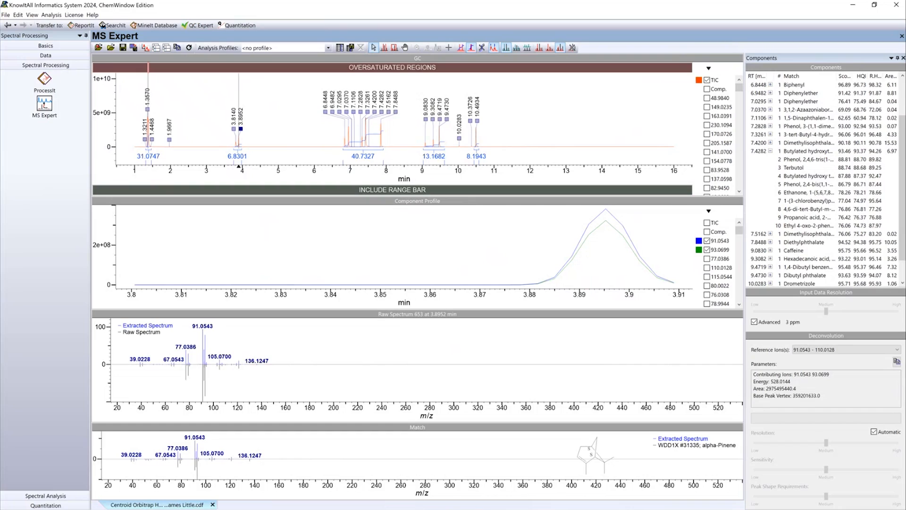
Step: Switch to SearchIt and load 2-Hydroxybenzoic acid.dx as the query spectrum
left_click(45, 55)
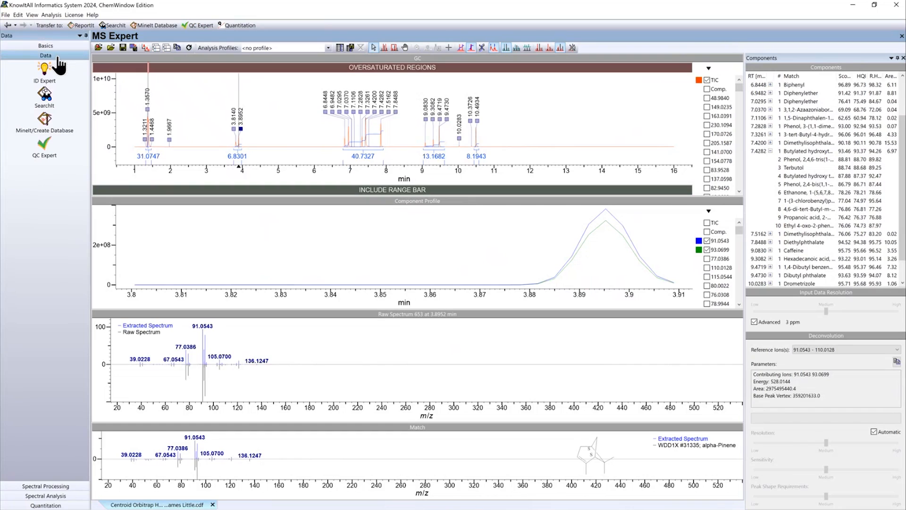
left_click(44, 94)
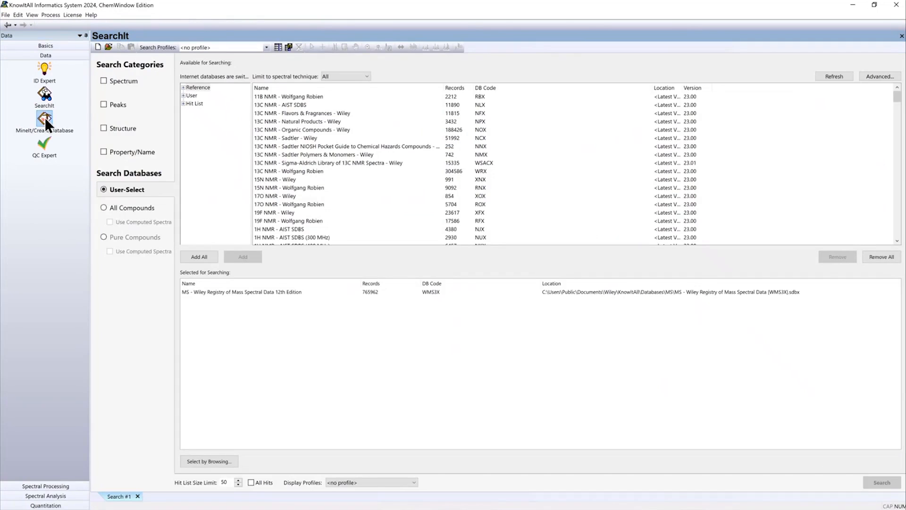
left_click(123, 82)
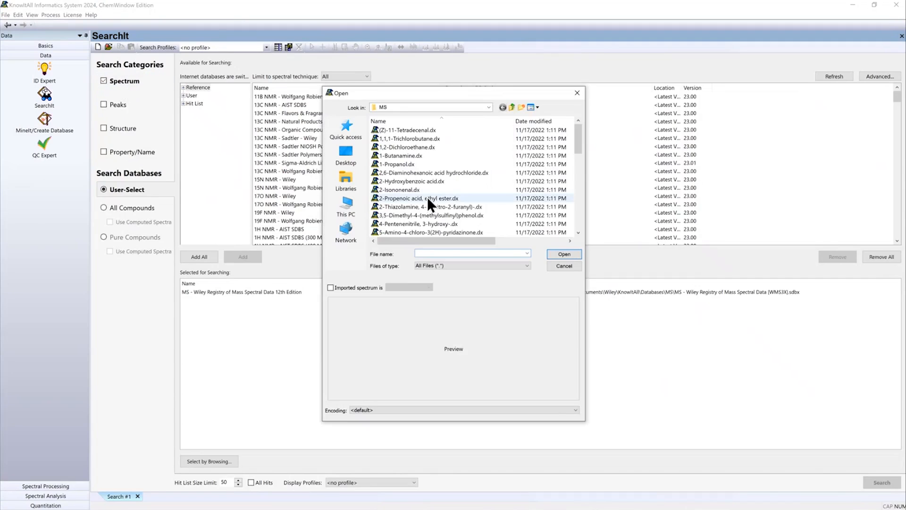
left_click(423, 182)
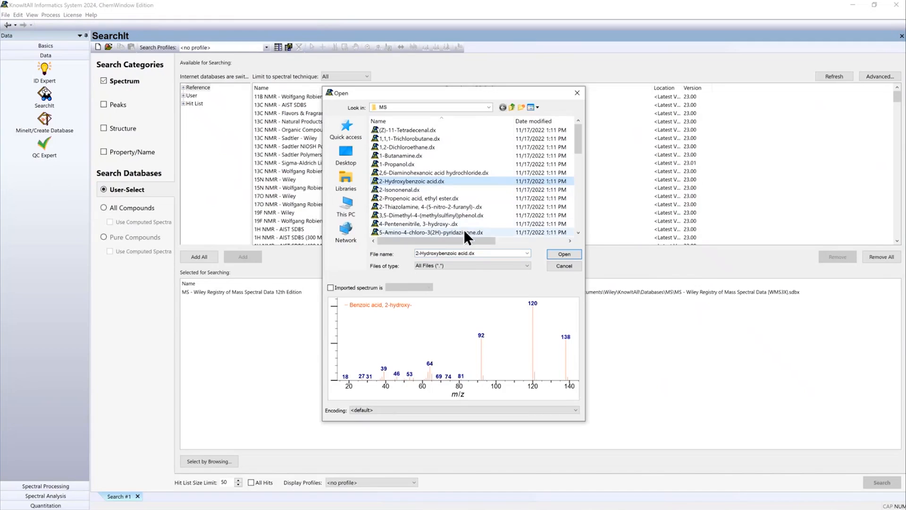
left_click(559, 257)
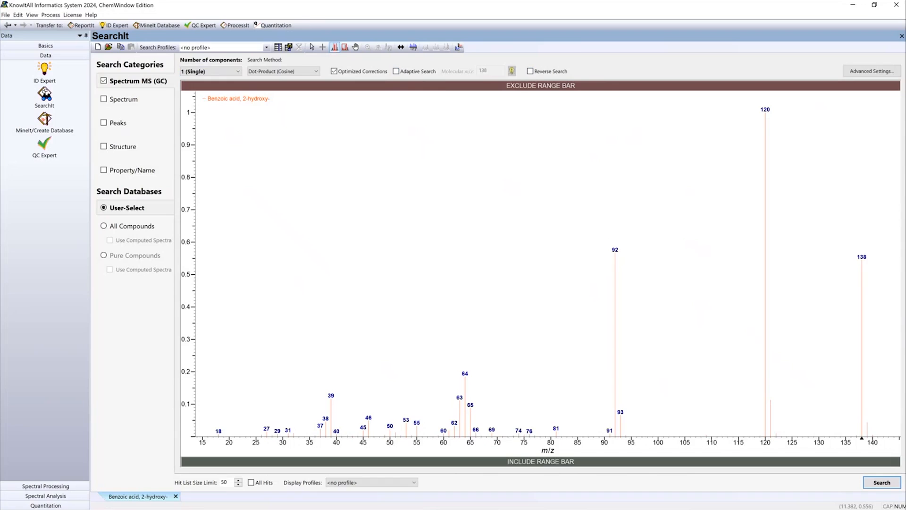
Step: Remove all databases from the user-selected search list and sort the available databases by DB code
left_click(125, 213)
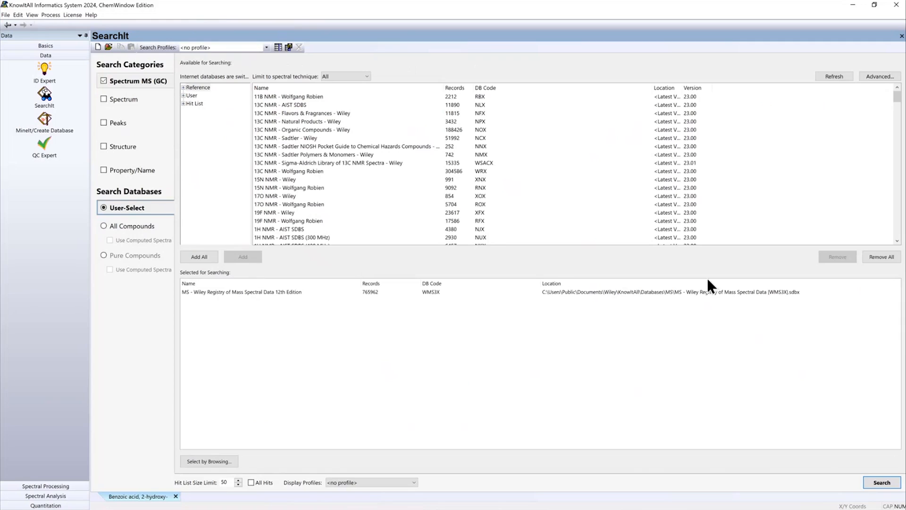
left_click(879, 256)
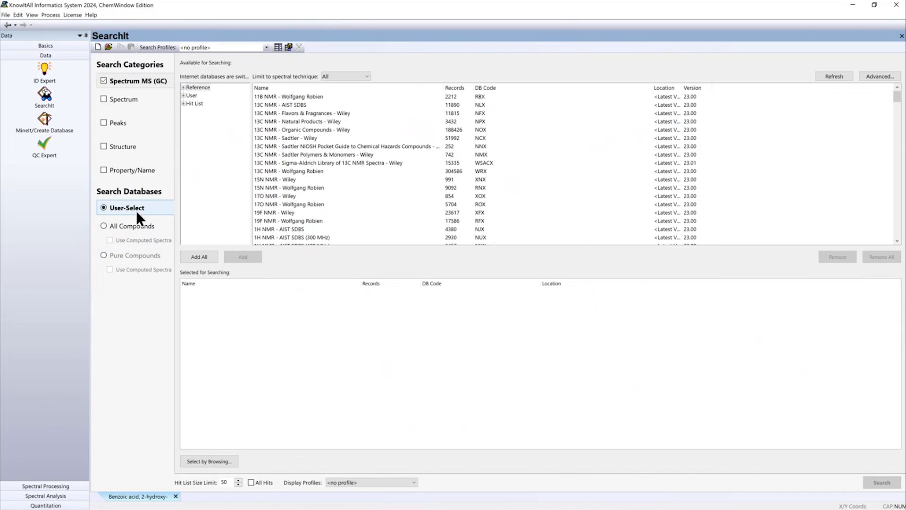
left_click(508, 86)
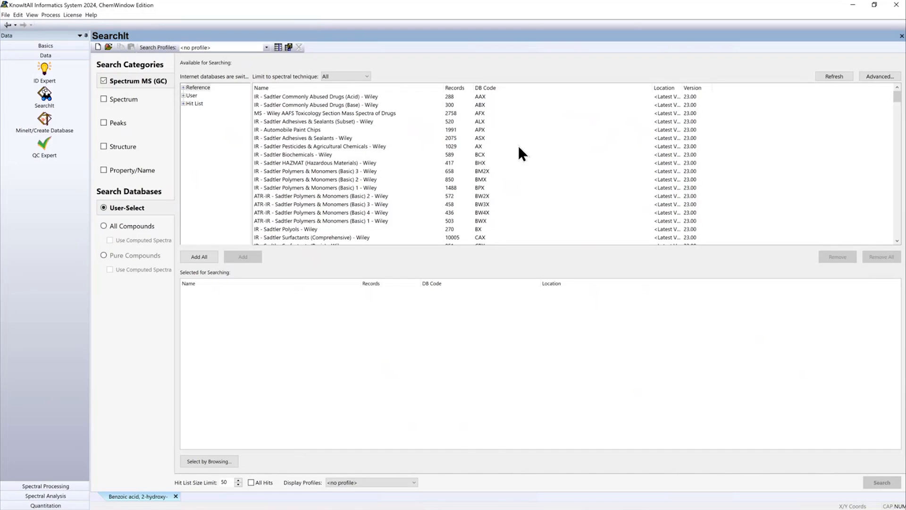
Step: Add the MS - Wiley Registry of Mass Spectral Data 12th Edition database (WMS3X) to the databases selected for searching
scroll(517, 150, "down", 15)
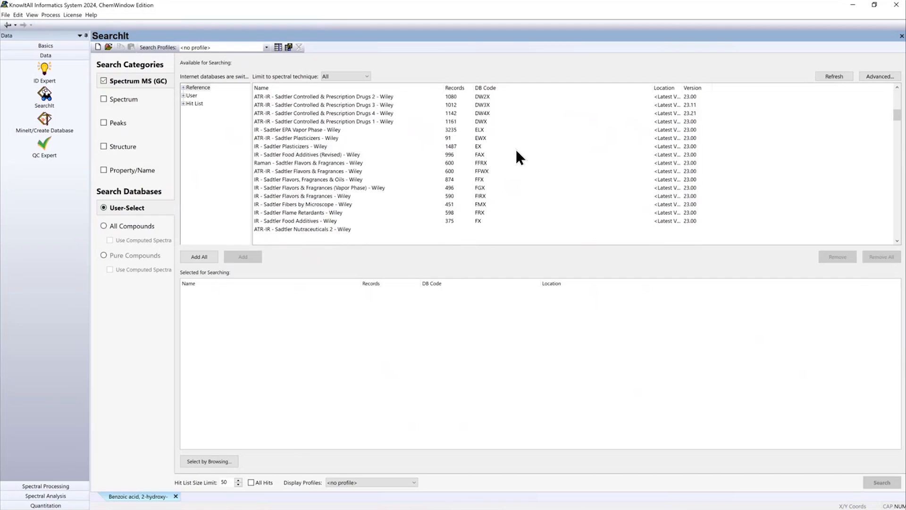
scroll(516, 159, "down", 15)
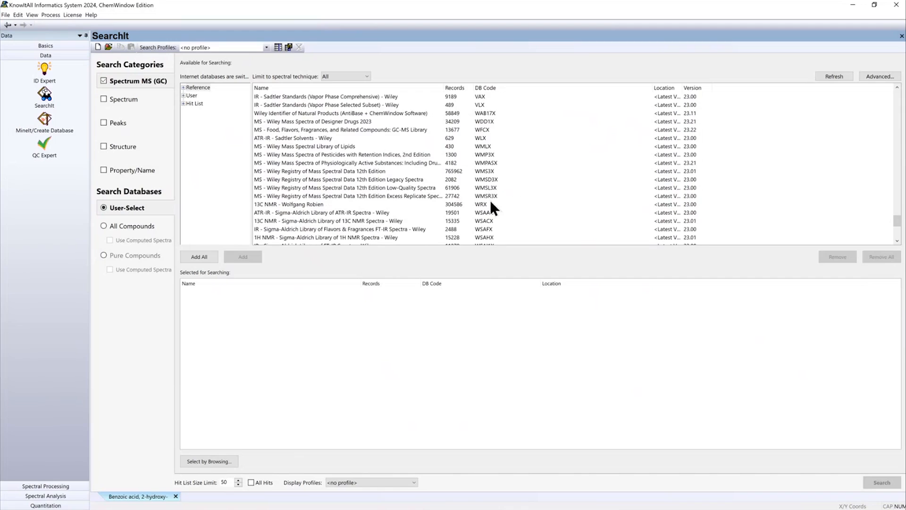
left_click(425, 171)
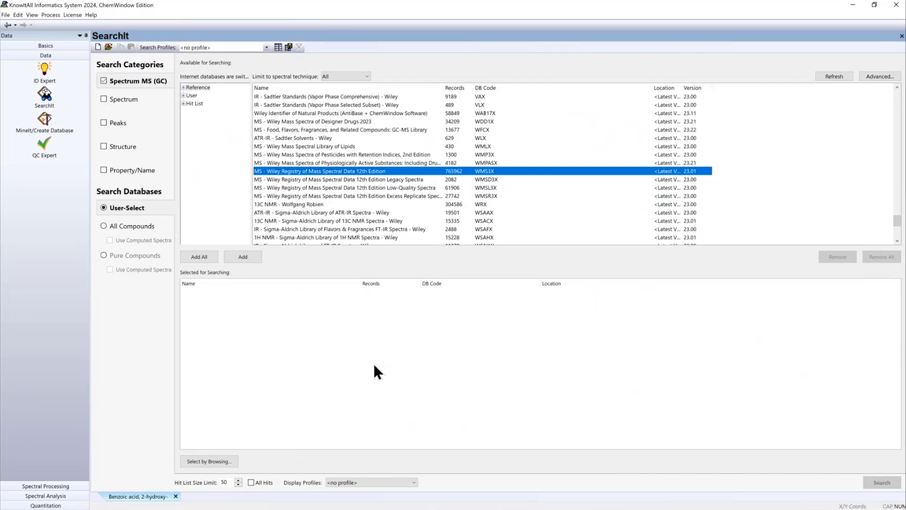
left_click(249, 256)
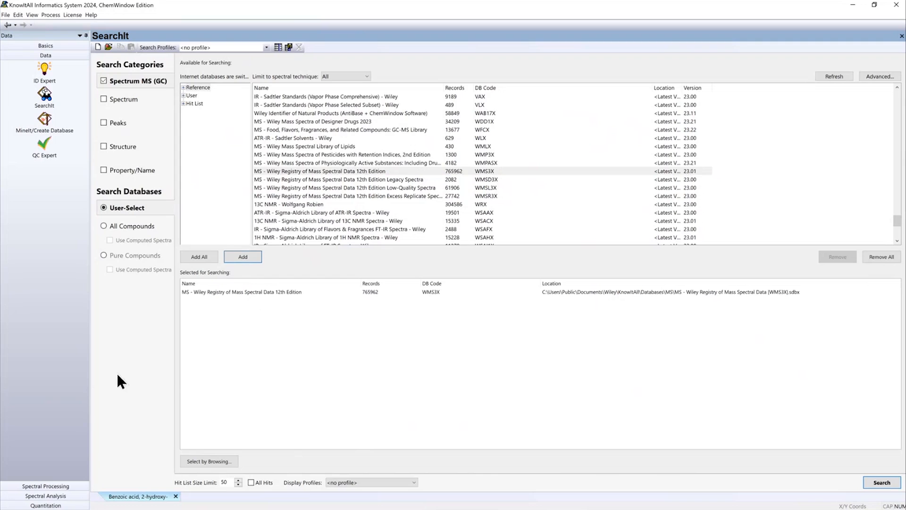
Step: Run the spectrum search and compare the query with the third hit, Benzoic acid, 2-(acetyloxy)-
left_click(876, 480)
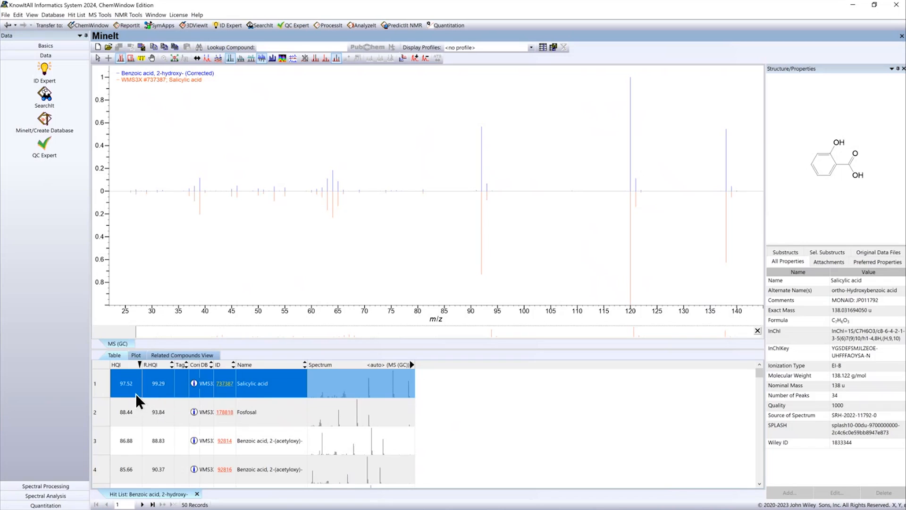
left_click(271, 441)
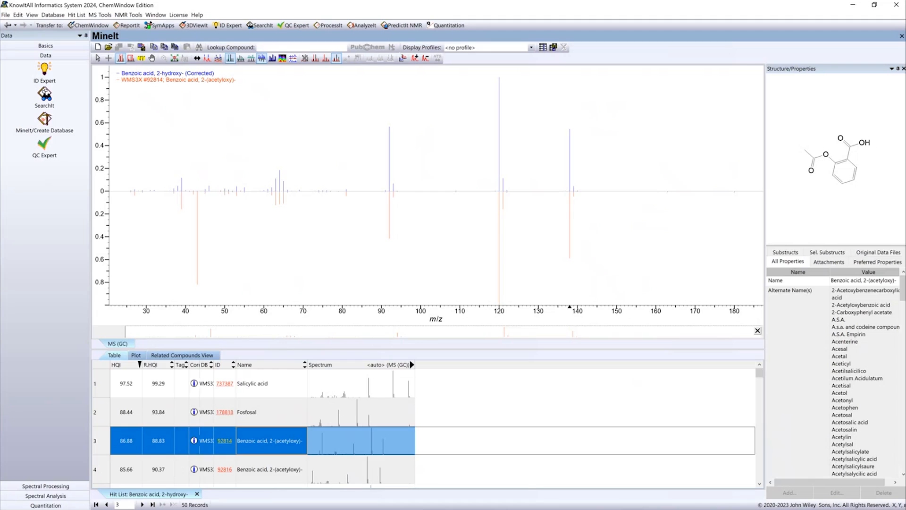
Step: Return to SearchIt, enable Adaptive Search for the mass spectrum query, and run the search again
left_click(49, 98)
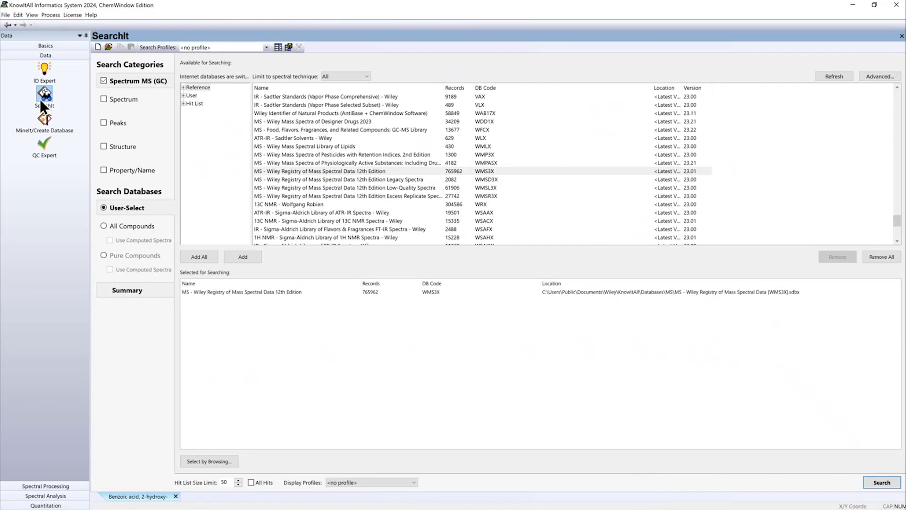
left_click(125, 84)
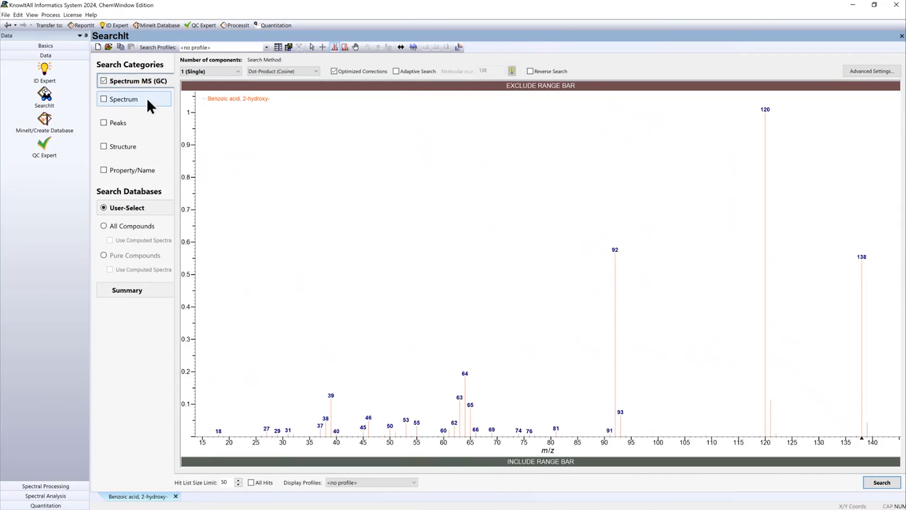
left_click(396, 71)
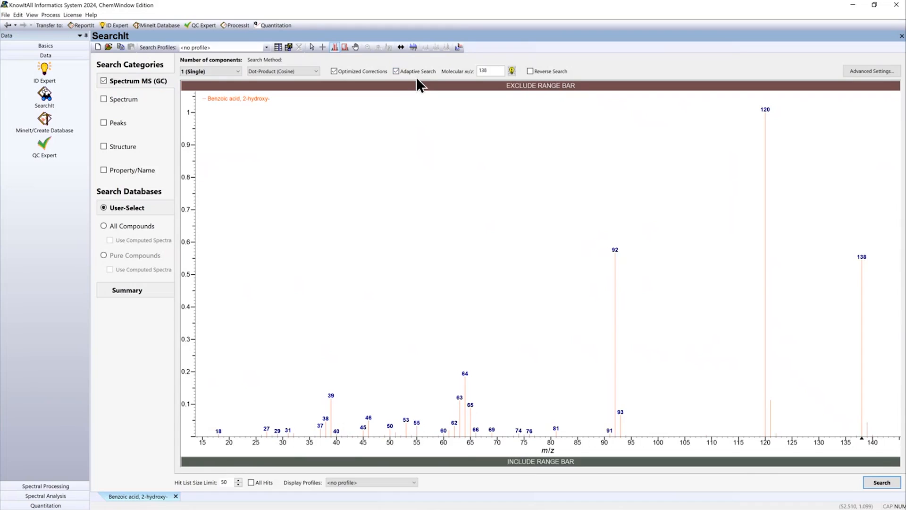
left_click(882, 482)
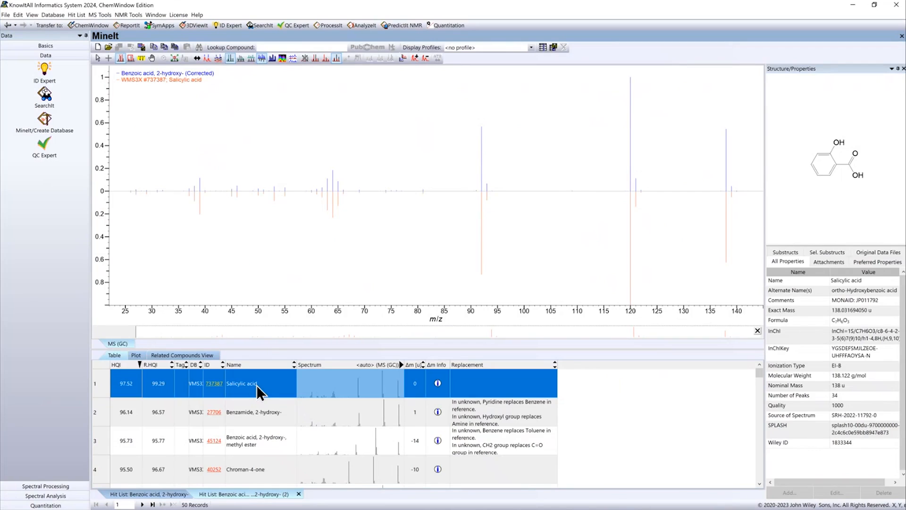
Step: Examine the adaptive corrections report for the Benzamide, 2-hydroxy- hit, comparing the query, corrected and uncorrected reference spectra
left_click(248, 412)
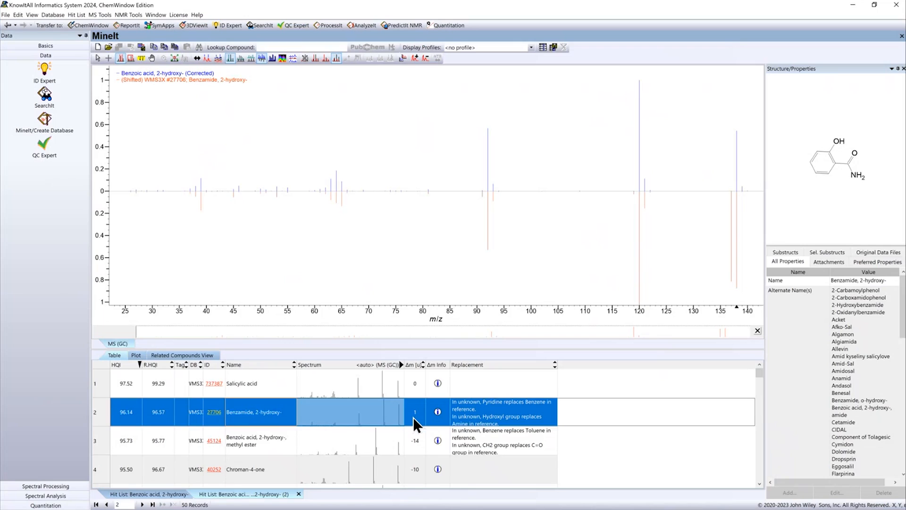
left_click(437, 413)
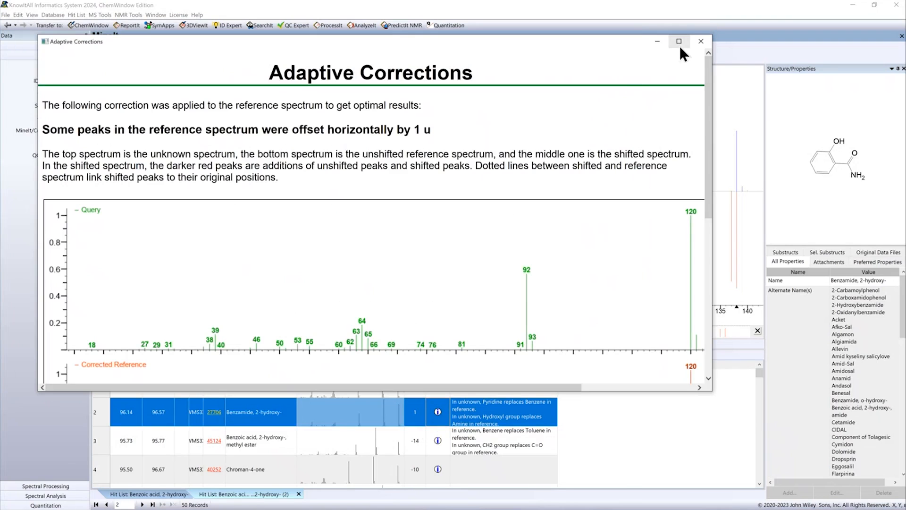
left_click(678, 41)
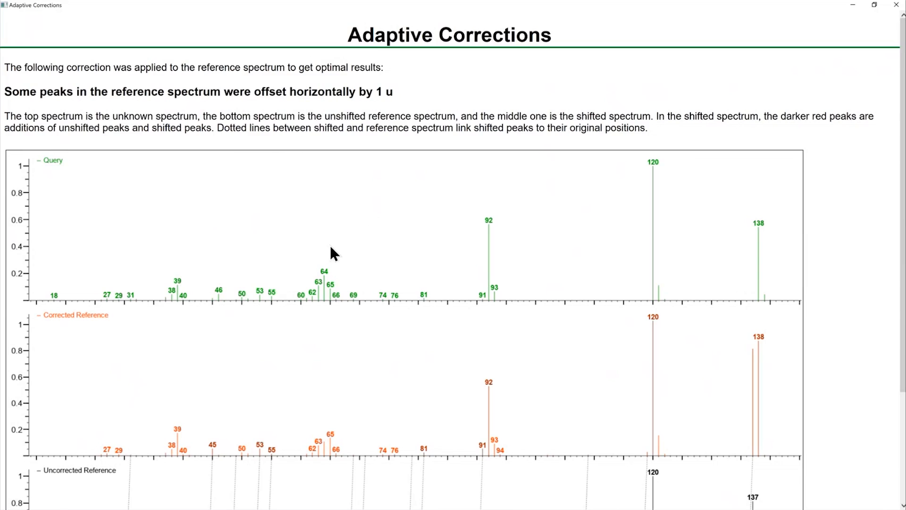
scroll(332, 248, "down", 3)
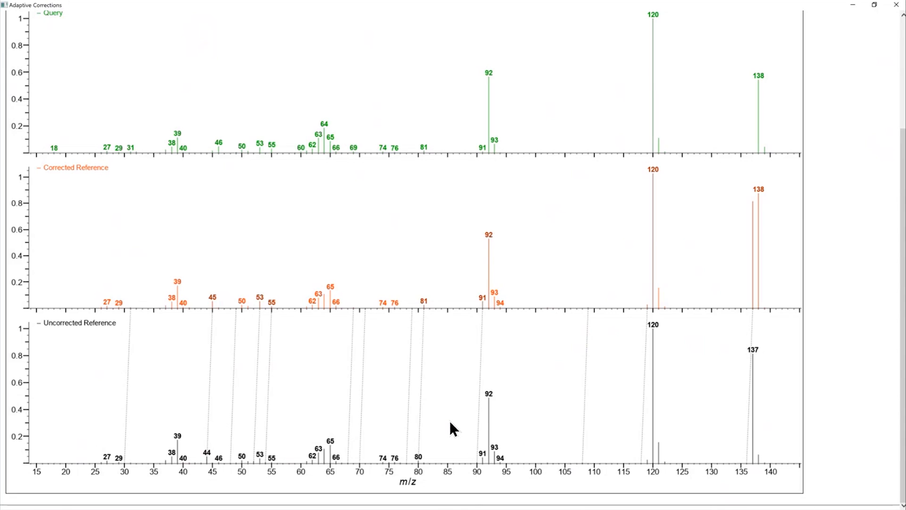
left_click(896, 14)
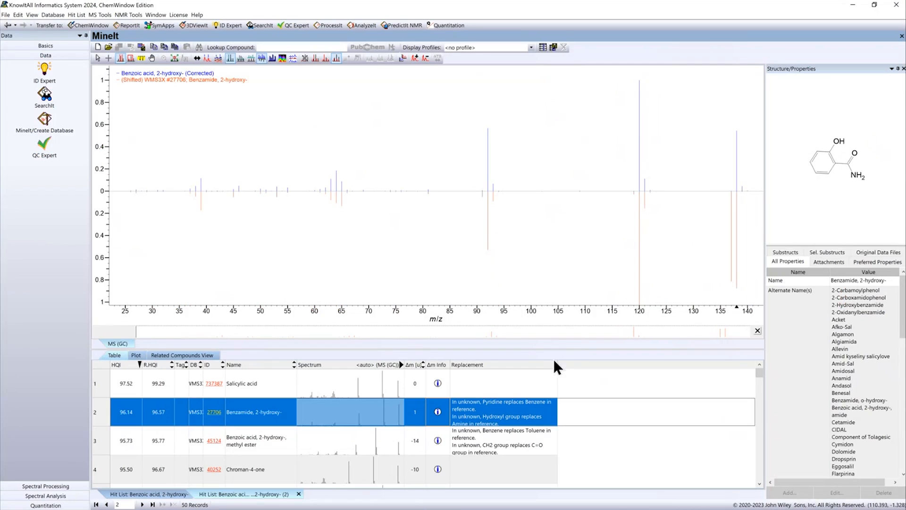
Step: Widen the Replacement column in the hit list to read the suggested substitutions, and select the Salicylic acid hit
left_click_drag(557, 363, 601, 362)
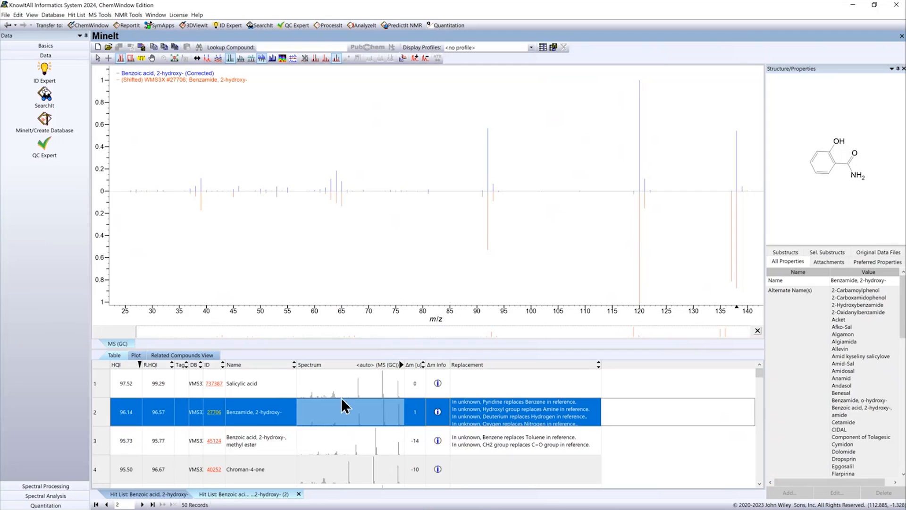
left_click(267, 394)
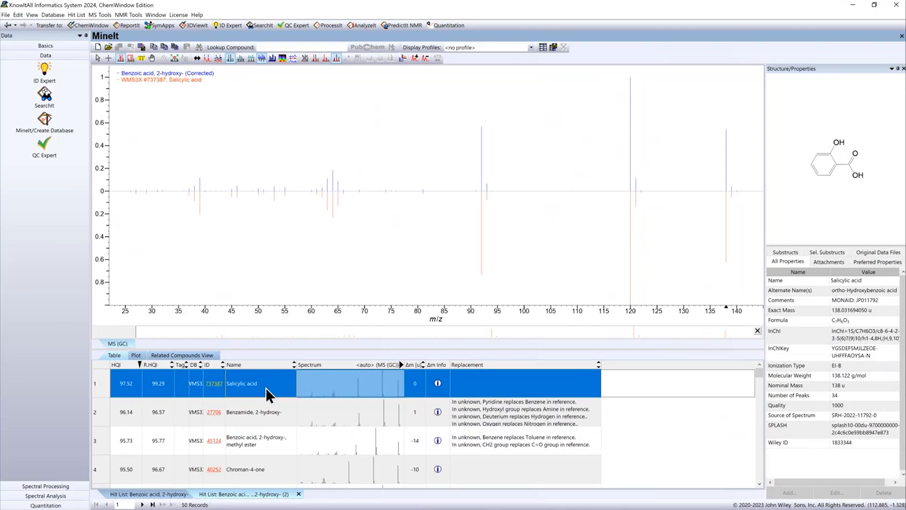